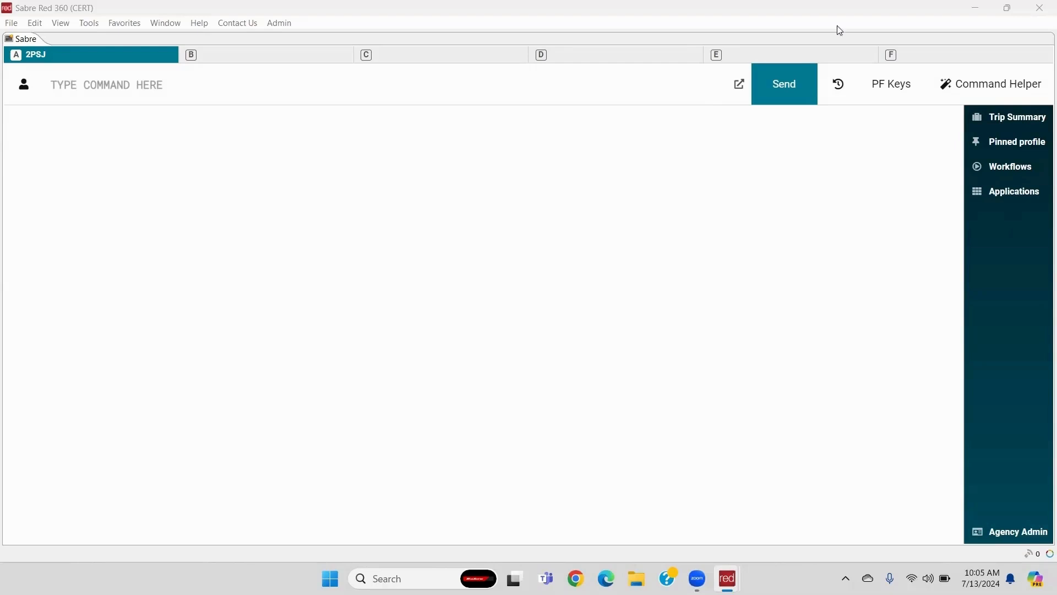
- Switch the command bar to Command Helper mode, showing Profile, Air, Hotel, Car and PNR categories
{"action": "left_click", "coordinate": [1002, 88]}
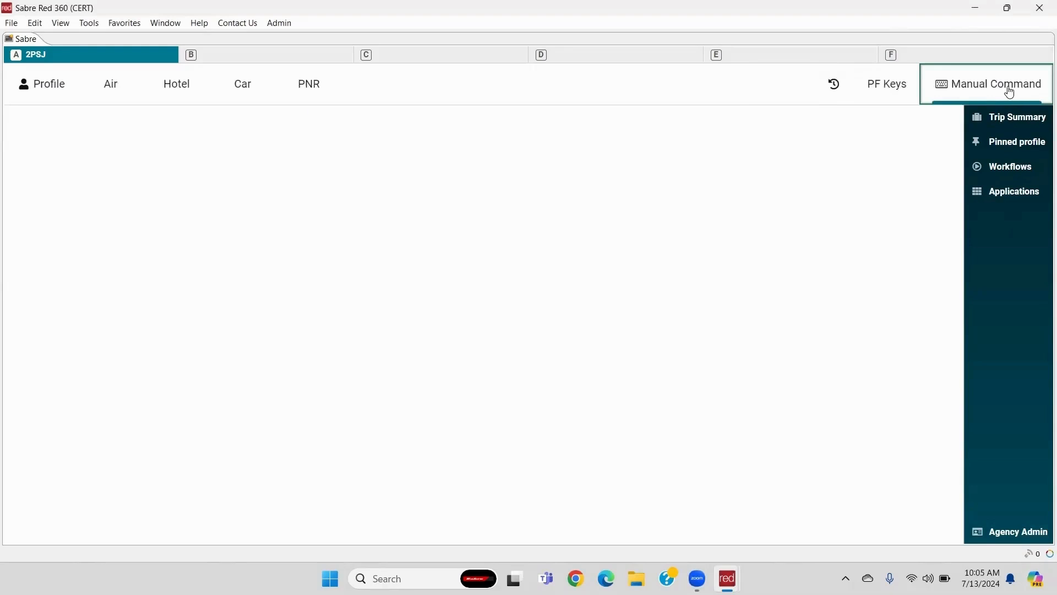
- Search PNRs by Record Locator using the pasted Qatar Airways locator and open the booking
{"action": "left_click", "coordinate": [302, 101]}
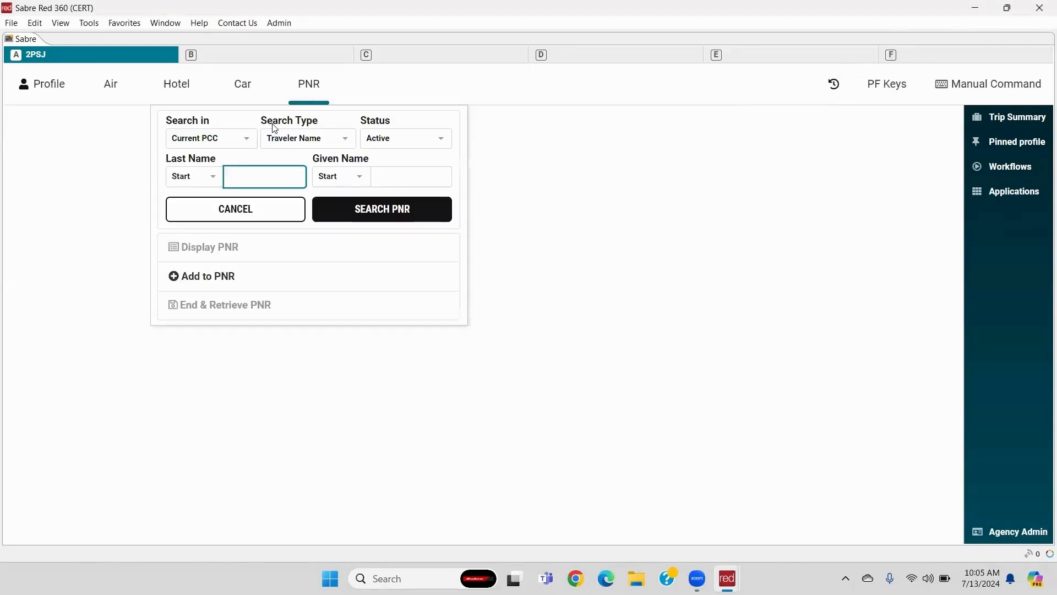
{"action": "left_click", "coordinate": [298, 143]}
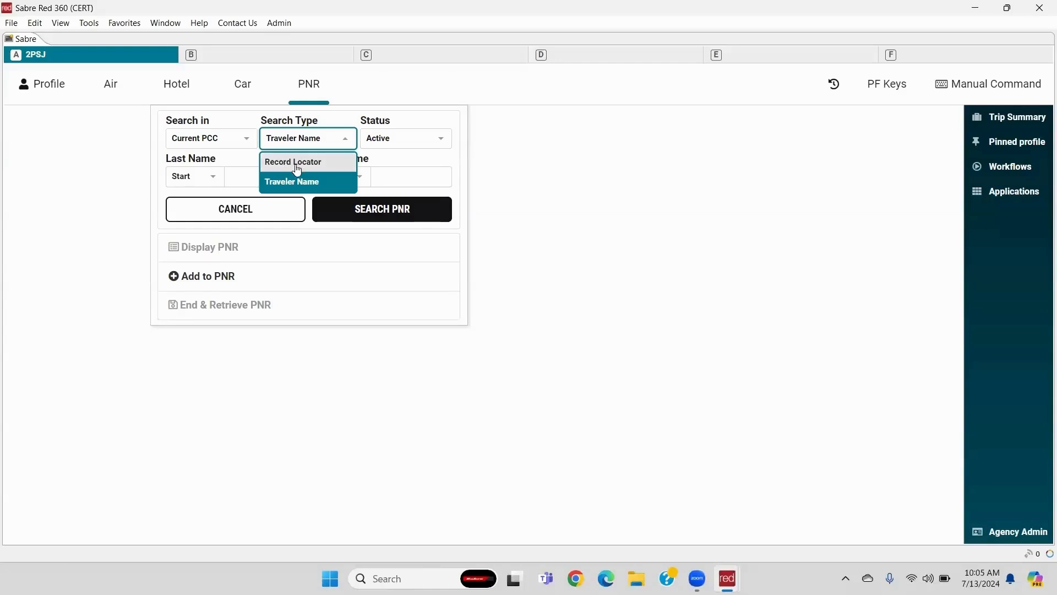
{"action": "left_click", "coordinate": [298, 162]}
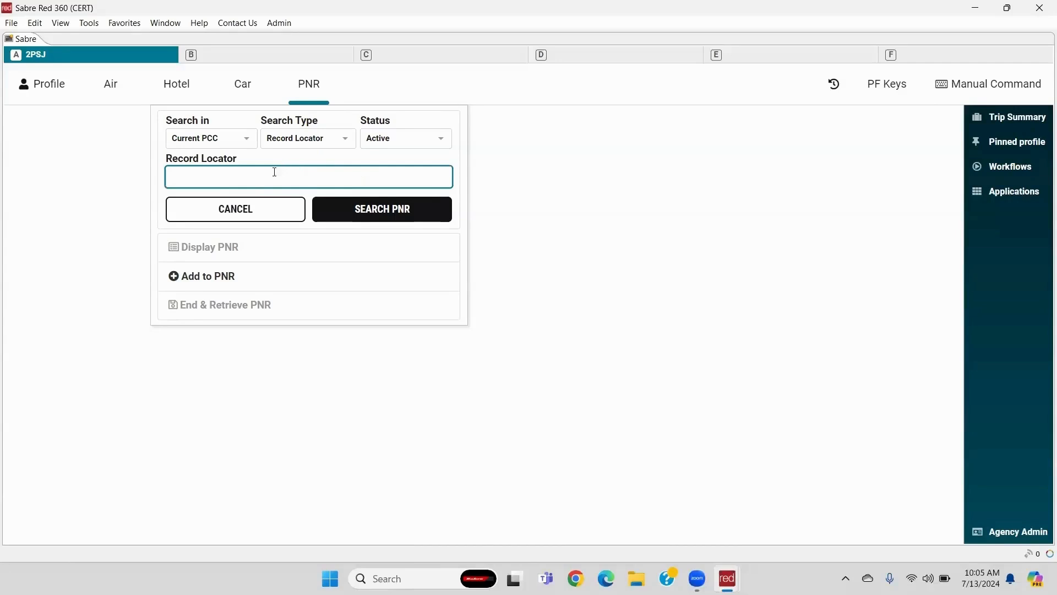
{"action": "left_click", "coordinate": [366, 213]}
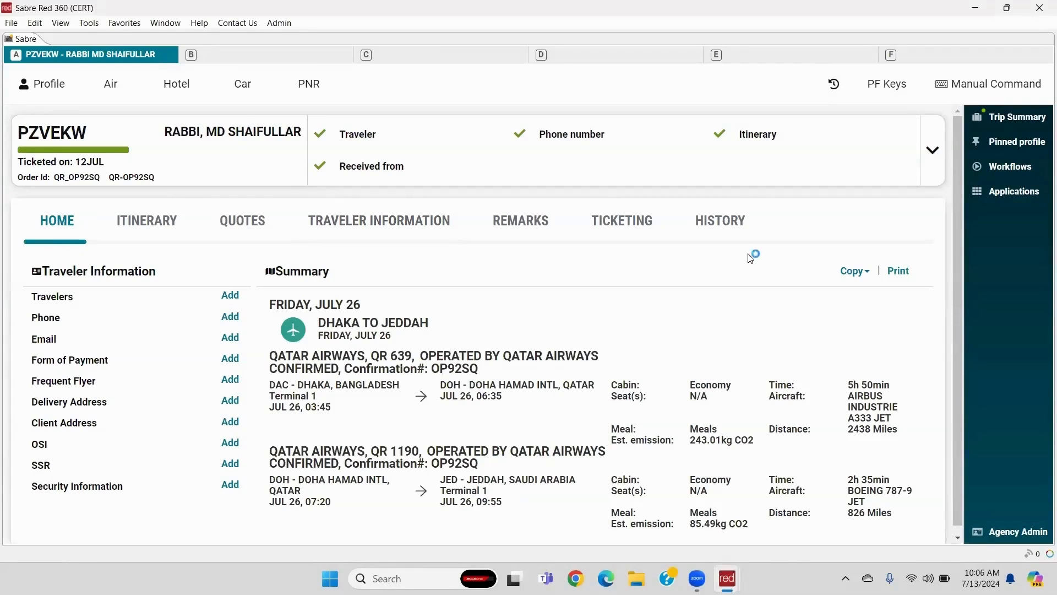
- Review the booking's NDC e-ticket issued 12 JUL and its coupons, then show the Workflows list
{"action": "left_click", "coordinate": [624, 227]}
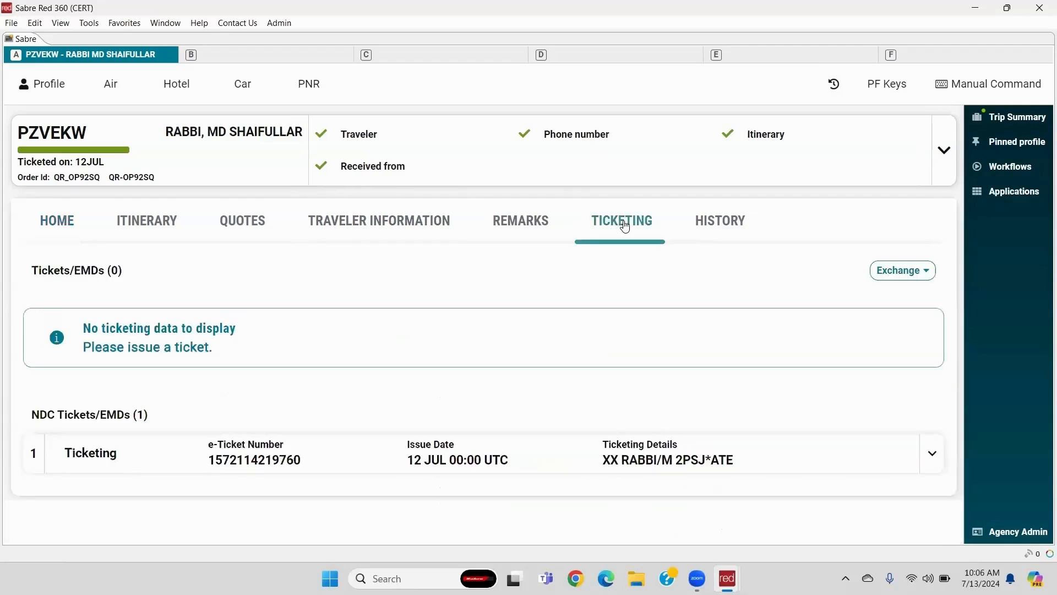
{"action": "left_click", "coordinate": [933, 457]}
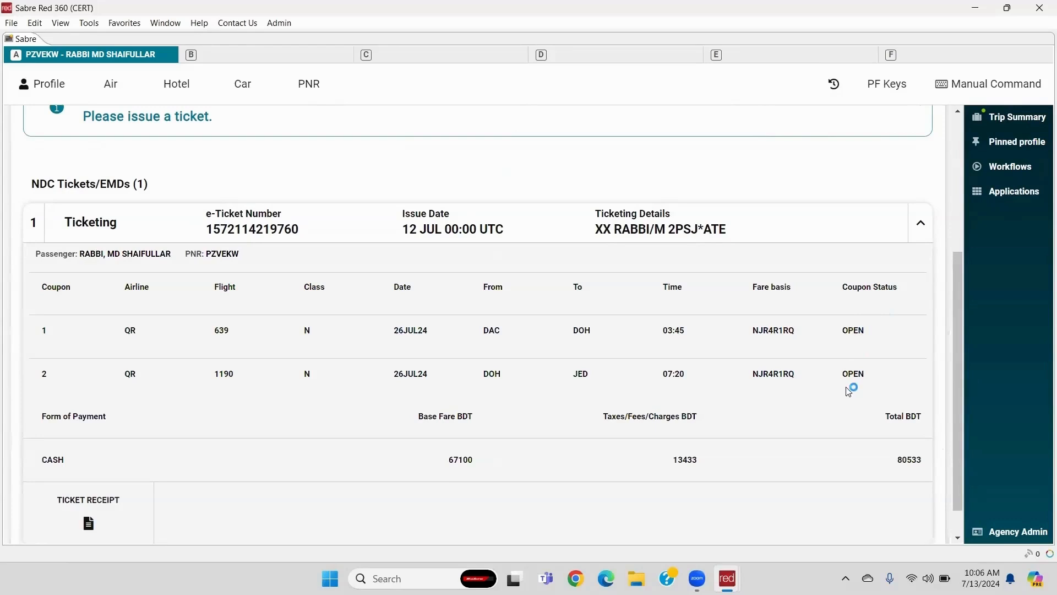
{"action": "left_click", "coordinate": [921, 226]}
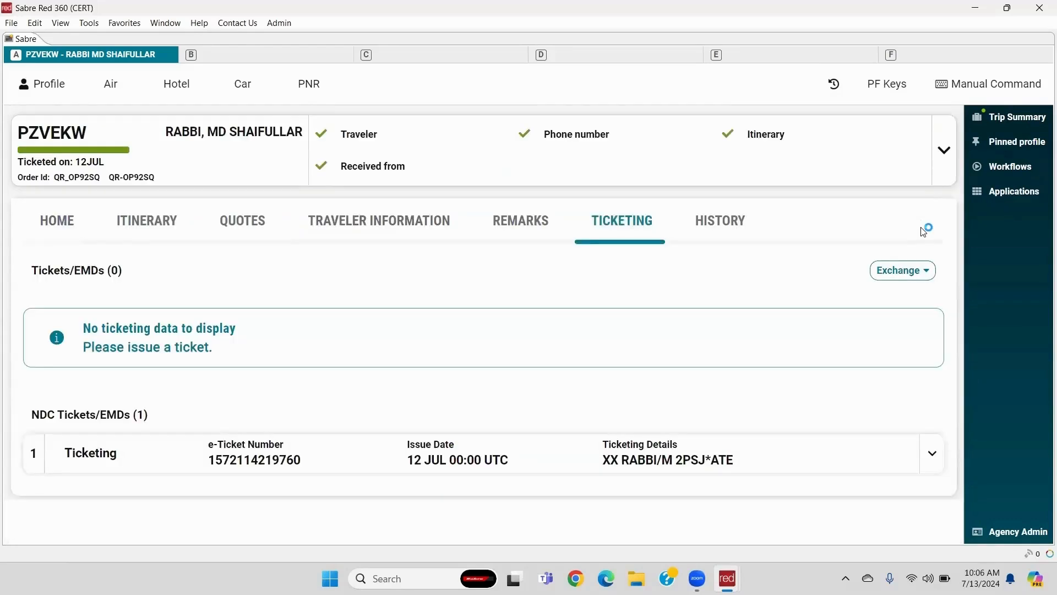
{"action": "left_click", "coordinate": [1010, 168]}
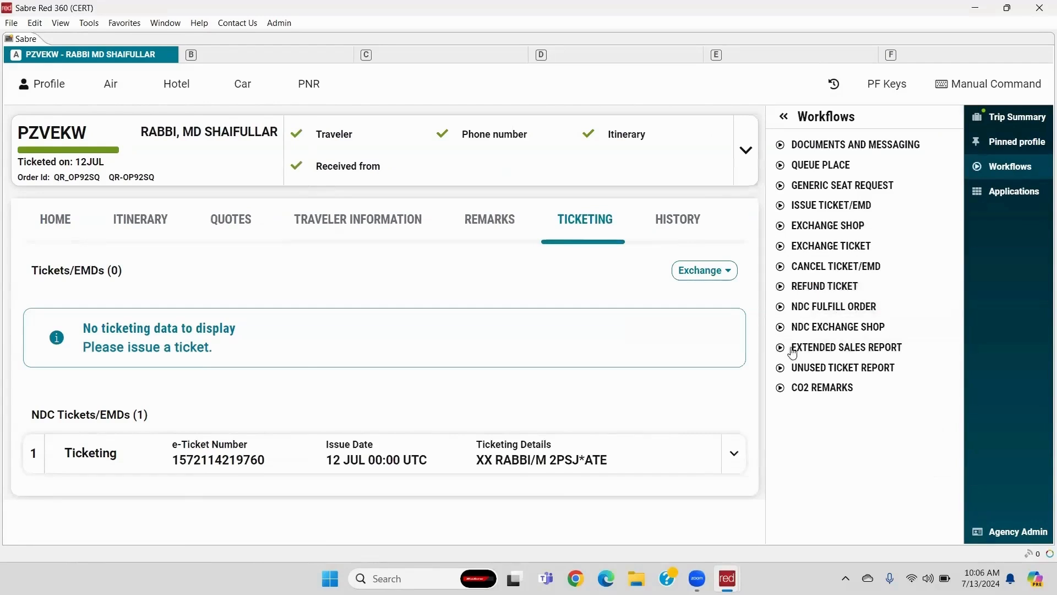
- Start an NDC exchange shop with both legs on Exchange, new date 26 Aug 2024, time left unspecified
{"action": "left_click", "coordinate": [860, 328]}
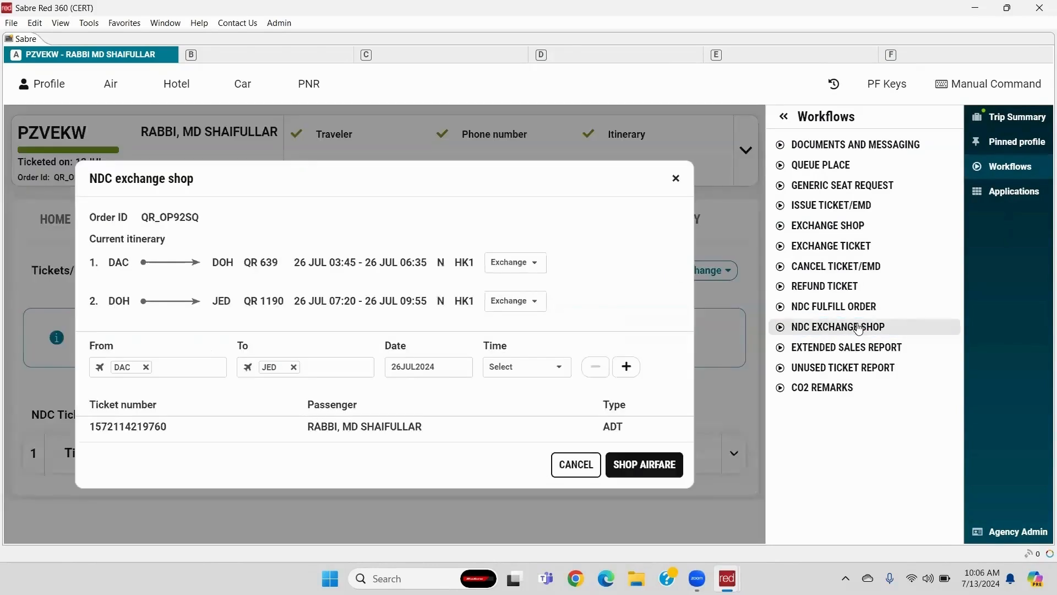
{"action": "left_click", "coordinate": [521, 265]}
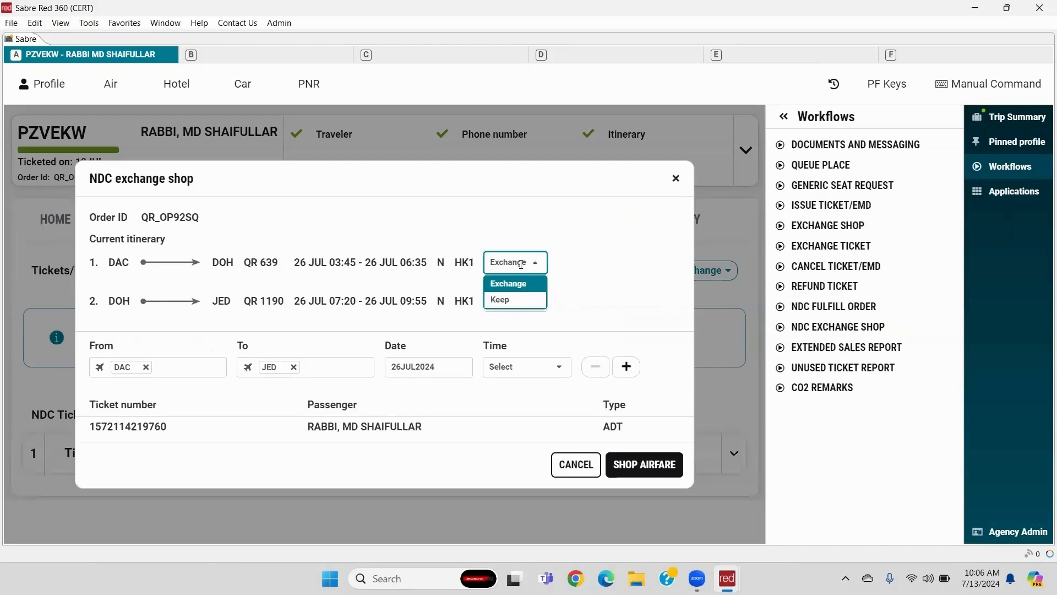
{"action": "left_click", "coordinate": [507, 303]}
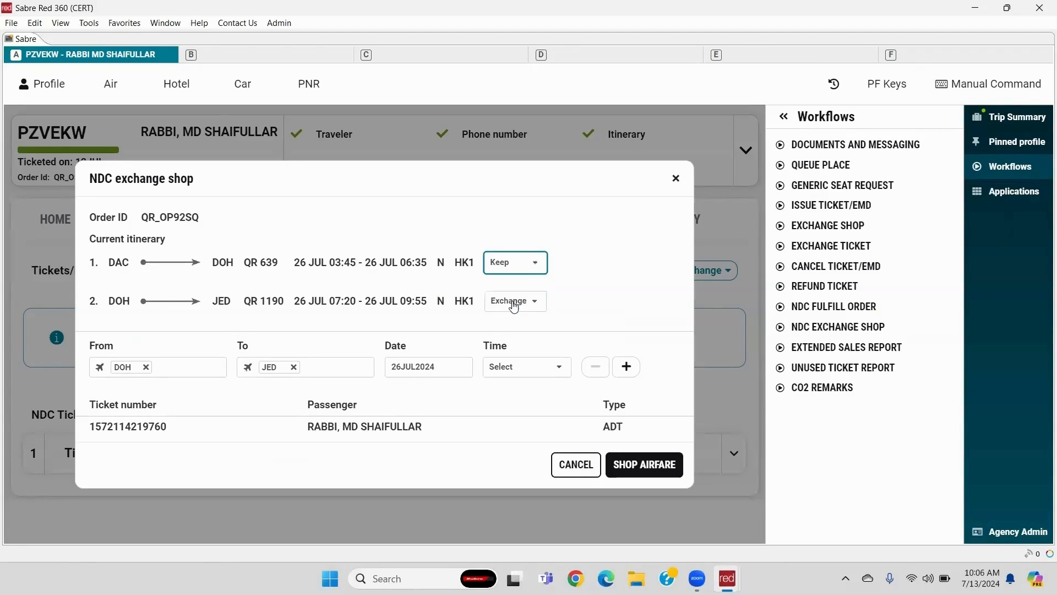
{"action": "left_click", "coordinate": [534, 270]}
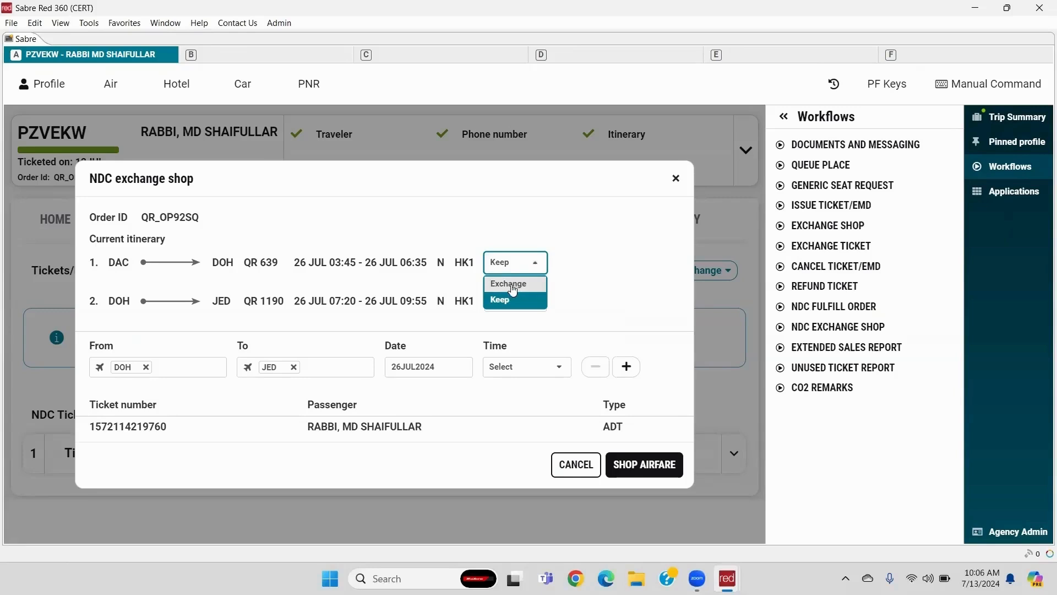
{"action": "left_click", "coordinate": [511, 283]}
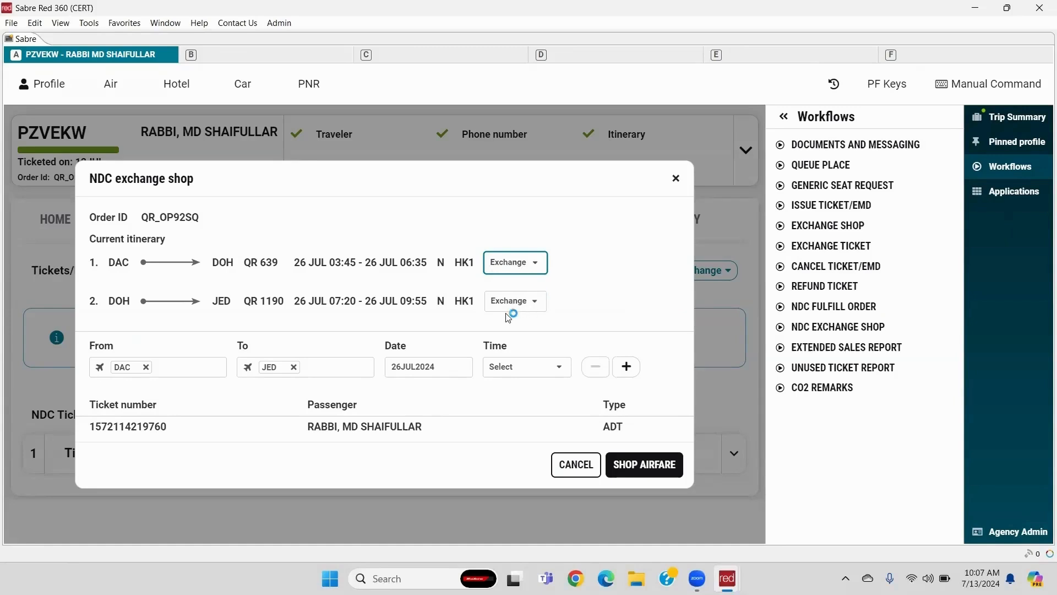
{"action": "left_click", "coordinate": [435, 363]}
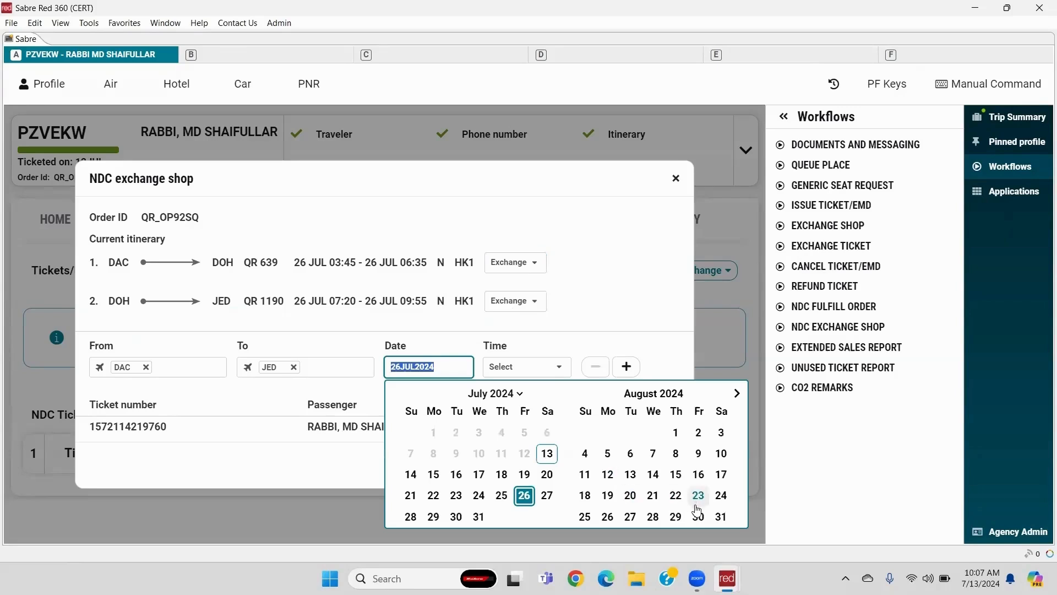
{"action": "left_click", "coordinate": [608, 516]}
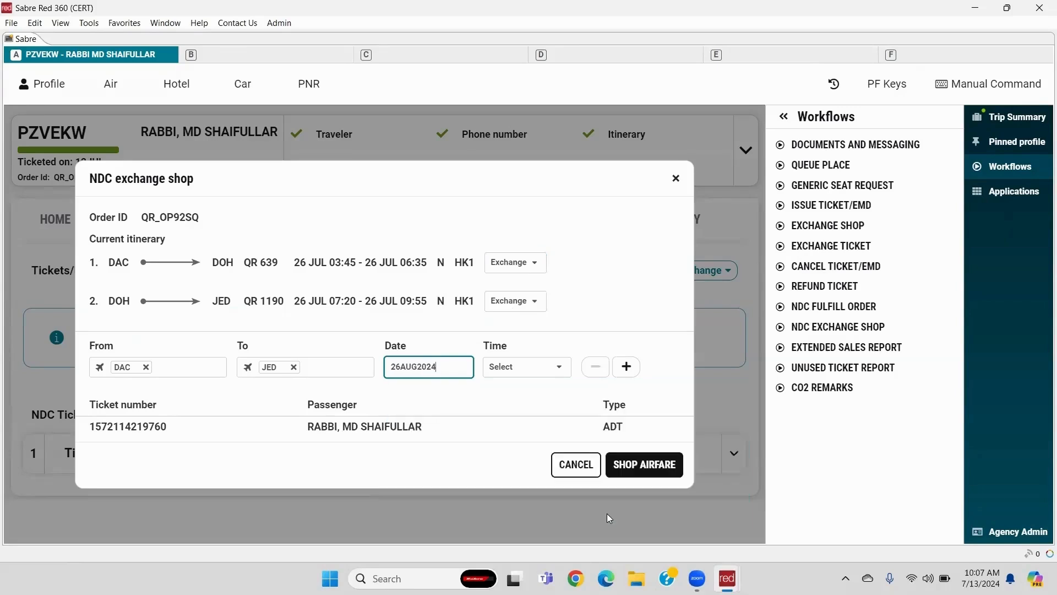
{"action": "left_click", "coordinate": [657, 414]}
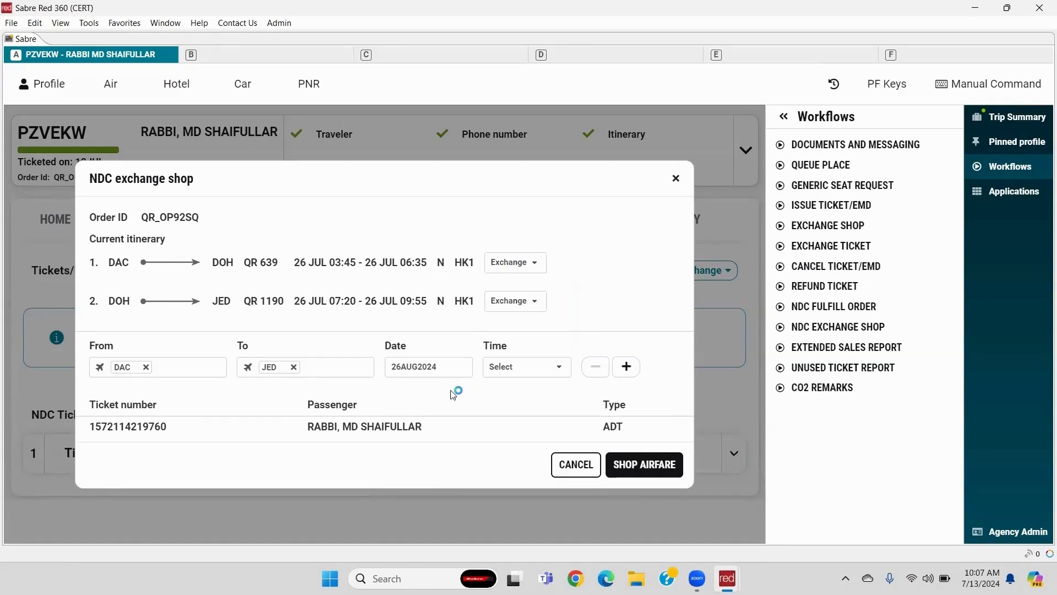
- Shop fares and select the first result's Economy Convenience offer for 26 Aug
{"action": "left_click", "coordinate": [646, 467]}
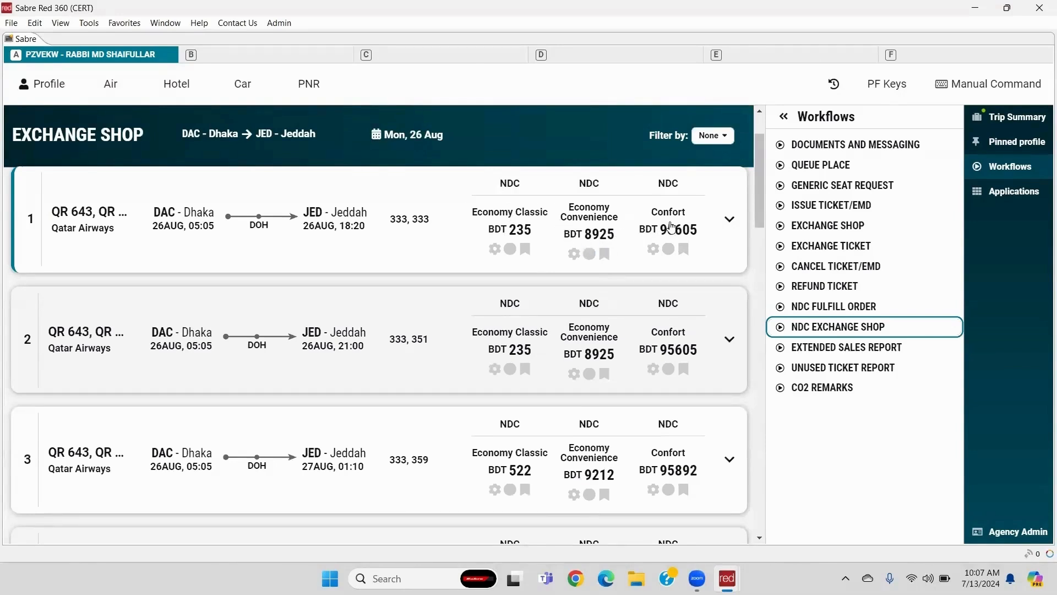
{"action": "left_click", "coordinate": [593, 219]}
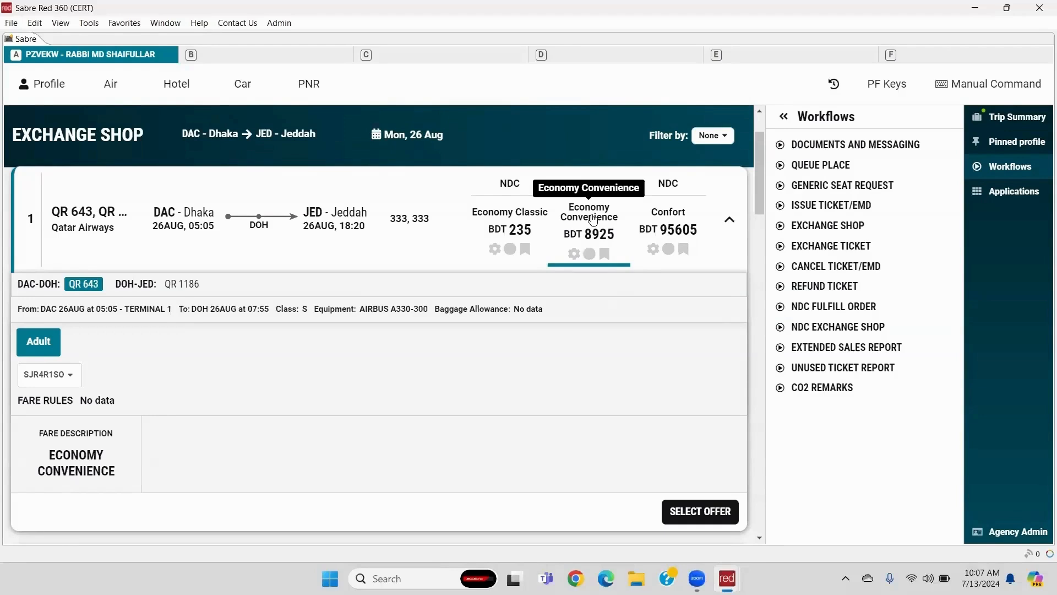
{"action": "left_click", "coordinate": [705, 523]}
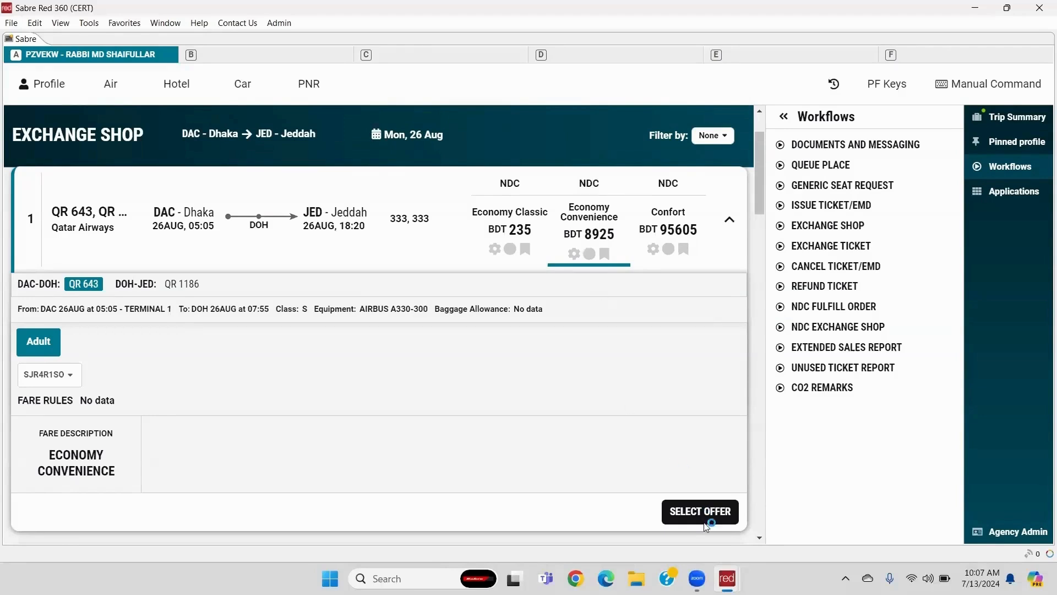
{"action": "left_click", "coordinate": [710, 520]}
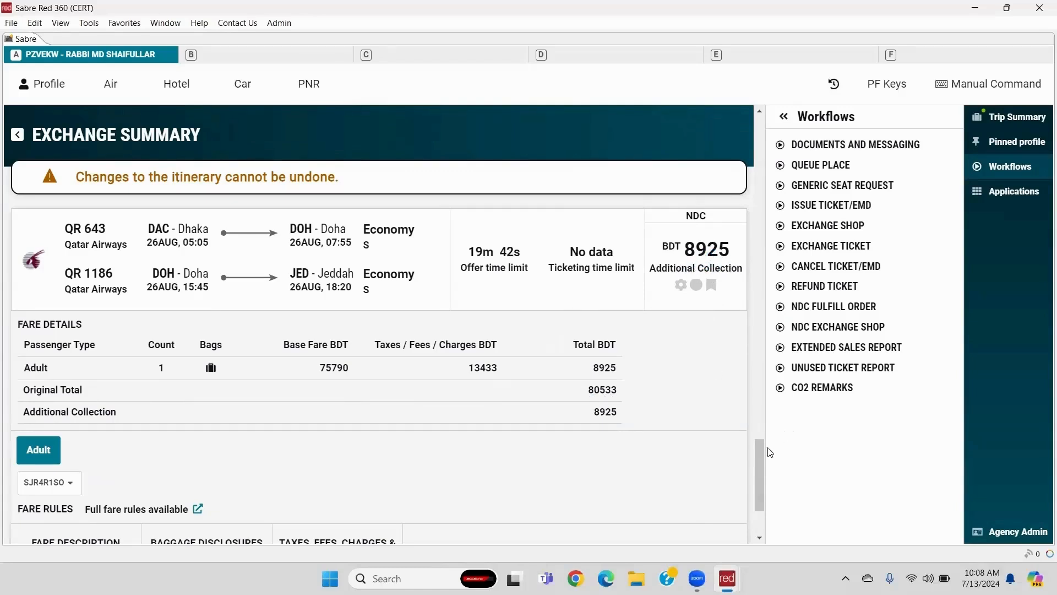
- Rebook the order onto QR 643 and QR 1186 on 26 Aug and display the updated order
{"action": "left_click_drag", "start_coordinate": [763, 450], "coordinate": [760, 477]}
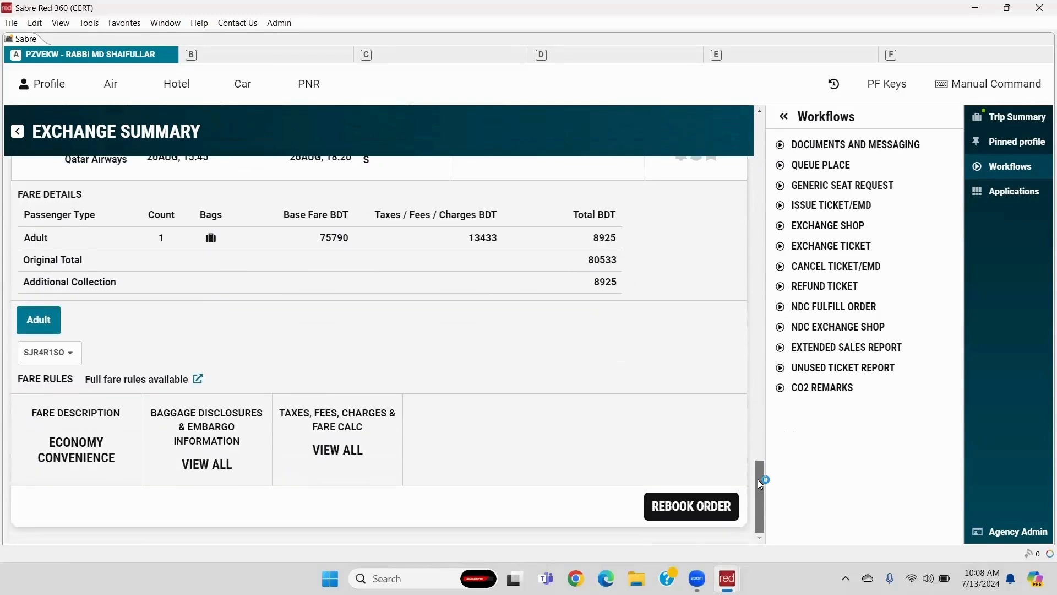
{"action": "left_click", "coordinate": [693, 514]}
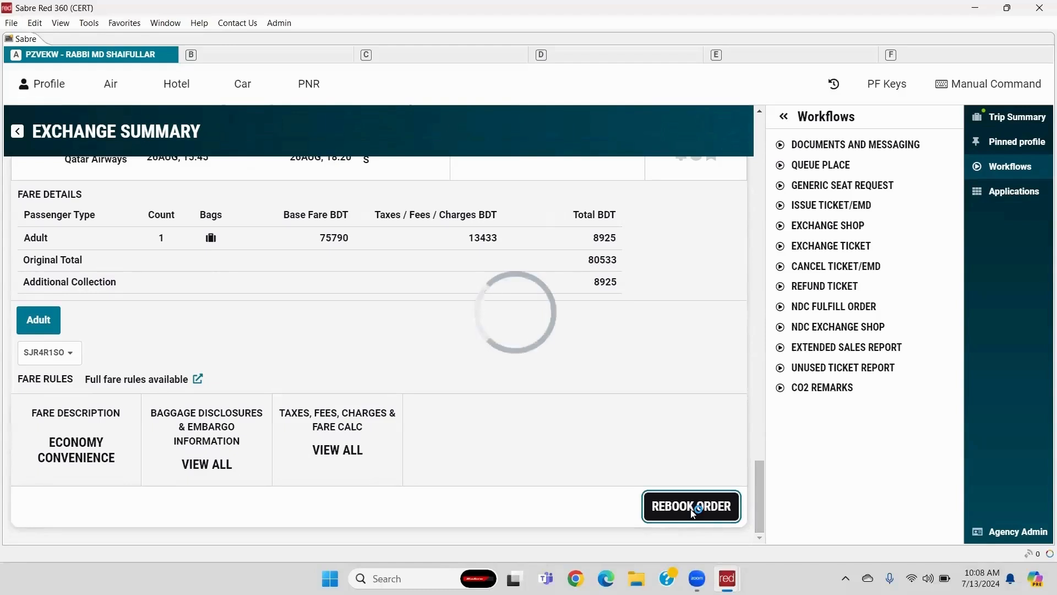
{"action": "left_click", "coordinate": [693, 514]}
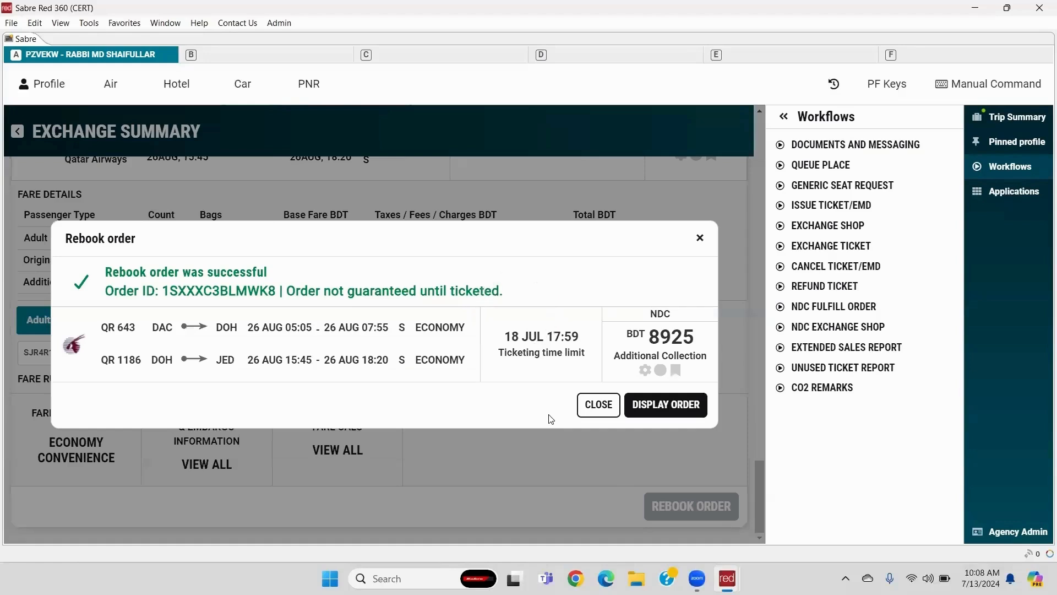
{"action": "left_click", "coordinate": [671, 417]}
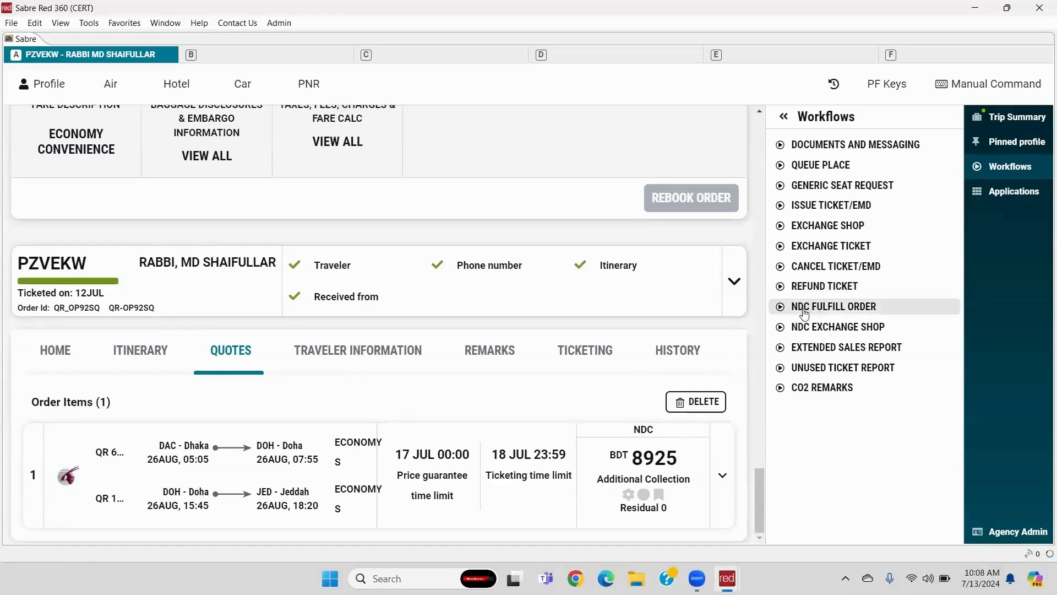
- Fulfil order item 1 with Cash as the form of payment, issuing a new ticket
{"action": "left_click", "coordinate": [847, 315]}
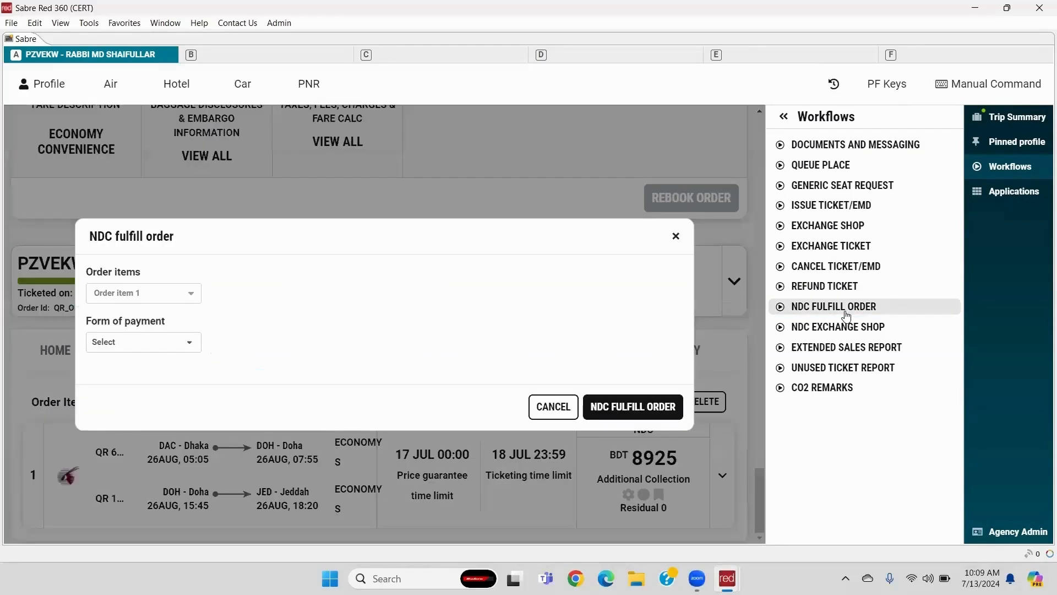
{"action": "left_click", "coordinate": [172, 298]}
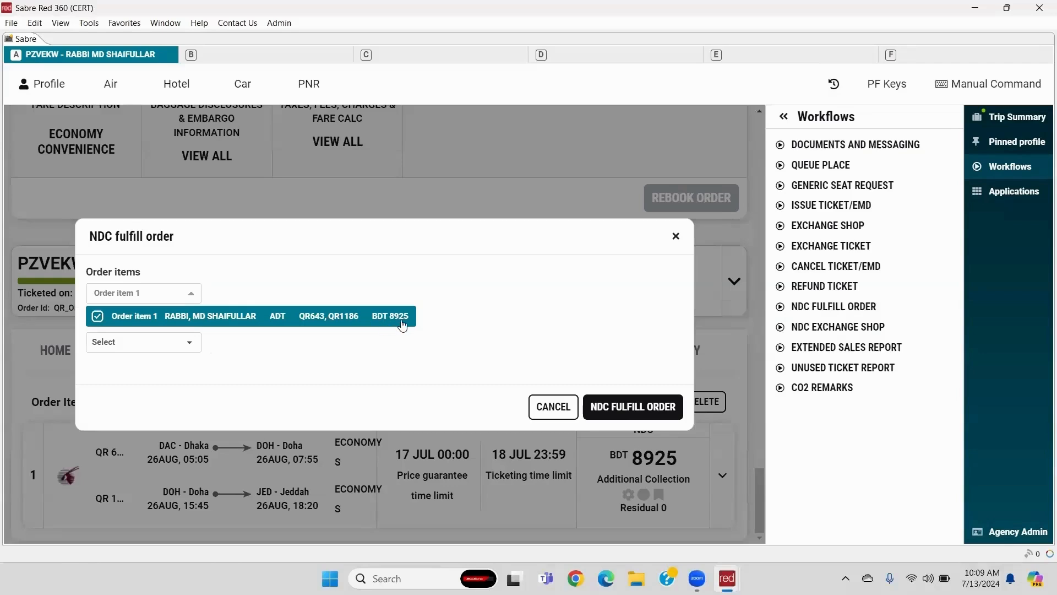
{"action": "left_click", "coordinate": [118, 342]}
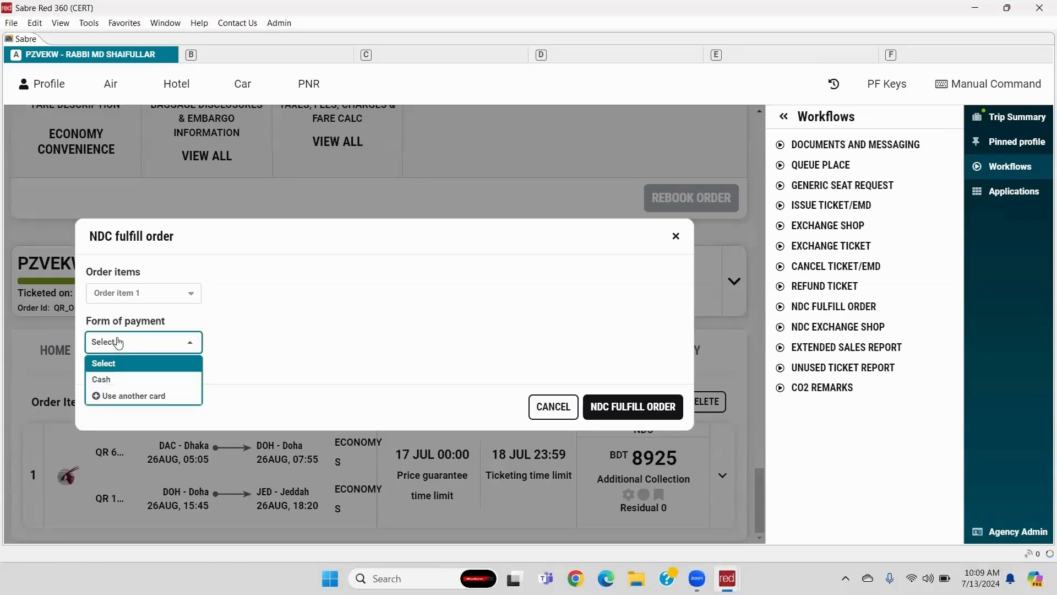
{"action": "left_click", "coordinate": [121, 380]}
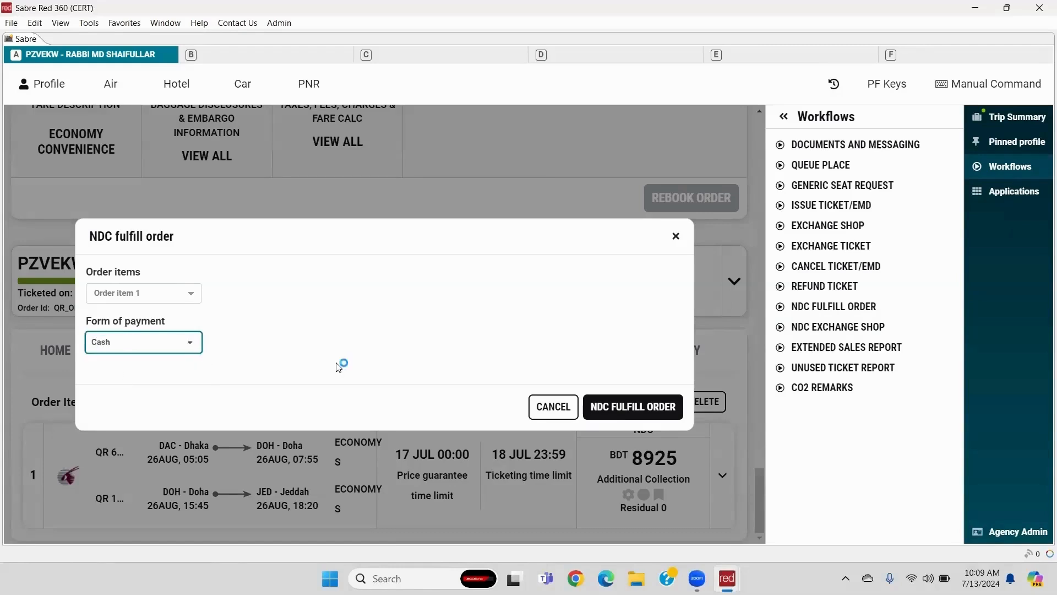
{"action": "left_click", "coordinate": [615, 412]}
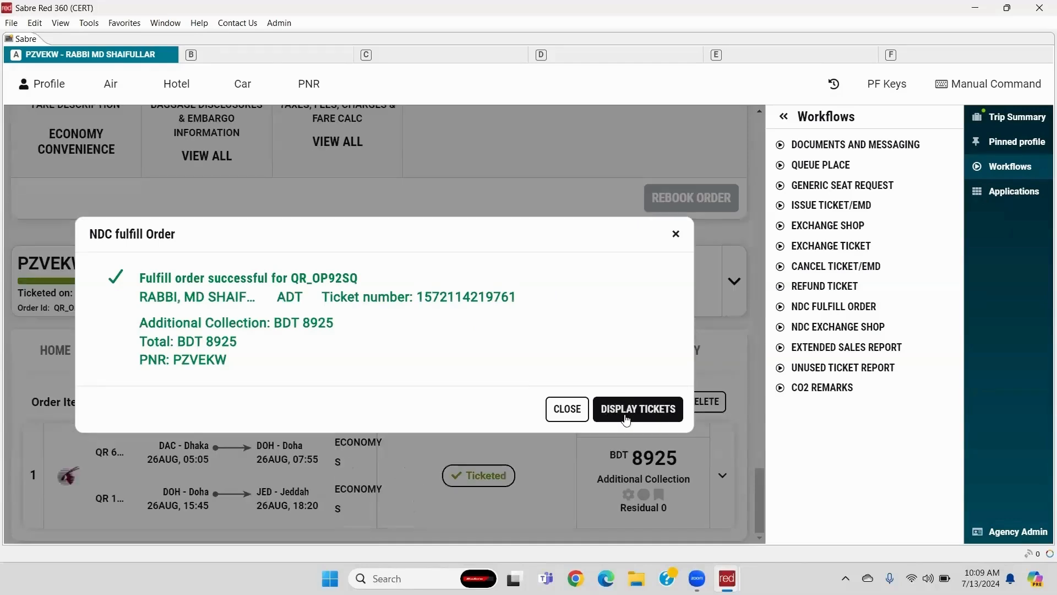
- List both NDC tickets, expand the new 13 JUL ticket's coupons, and view its e-ticket receipt
{"action": "left_click", "coordinate": [630, 419]}
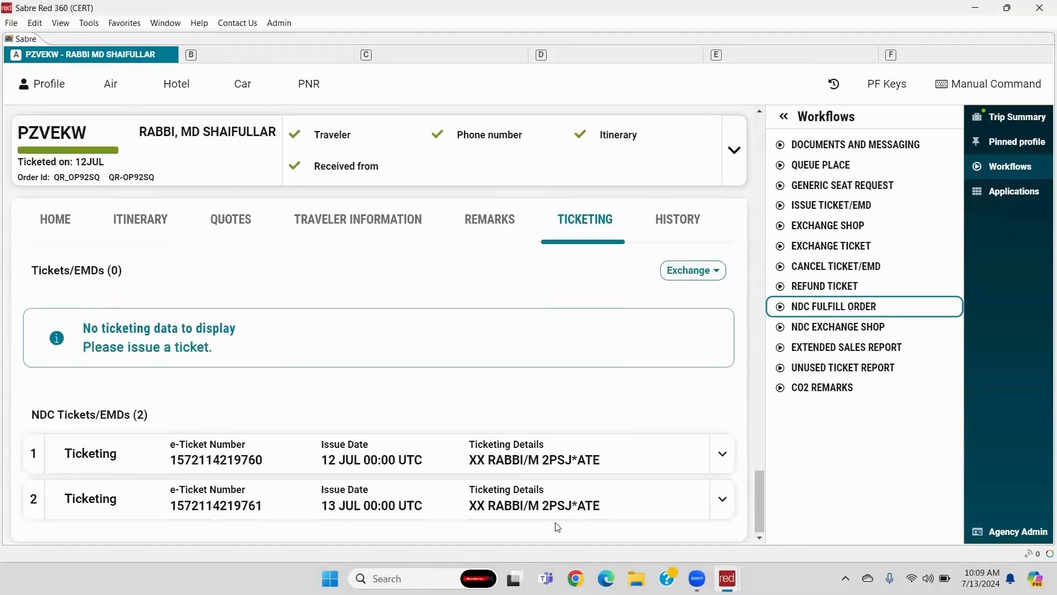
{"action": "left_click", "coordinate": [722, 453]}
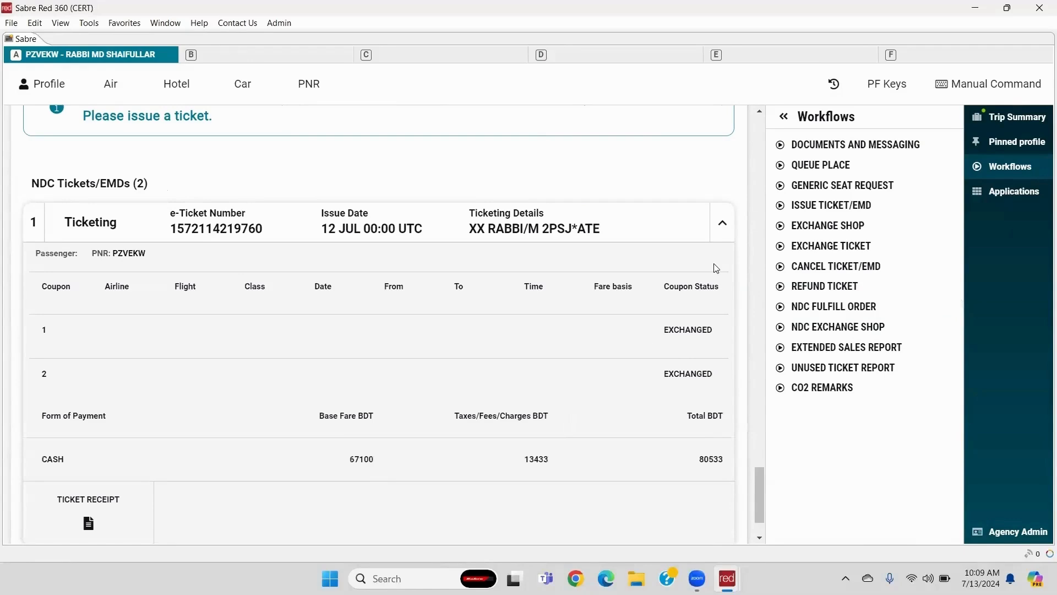
{"action": "left_click", "coordinate": [722, 223]}
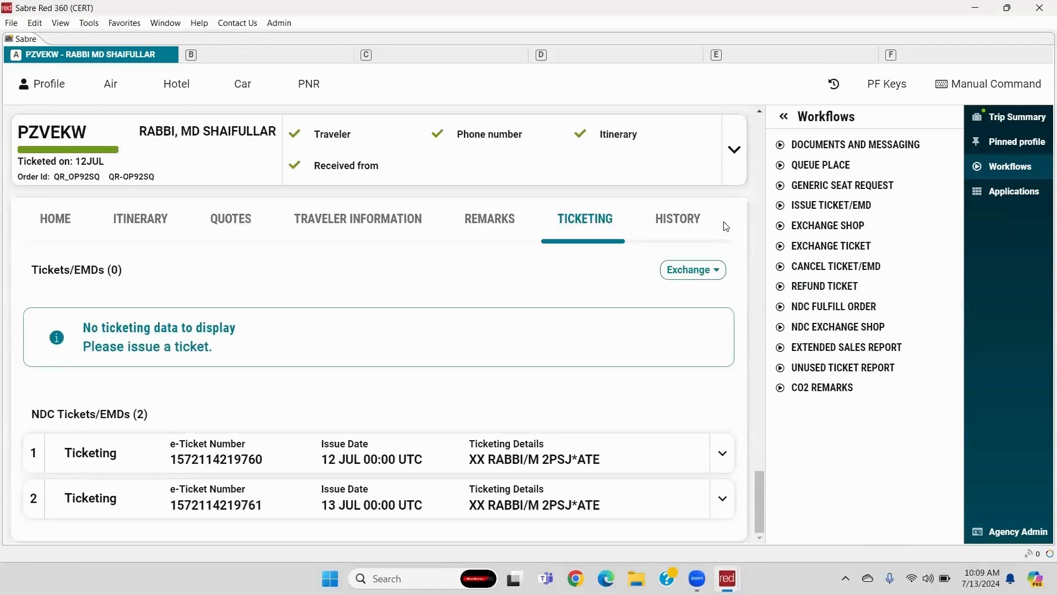
{"action": "left_click", "coordinate": [722, 500]}
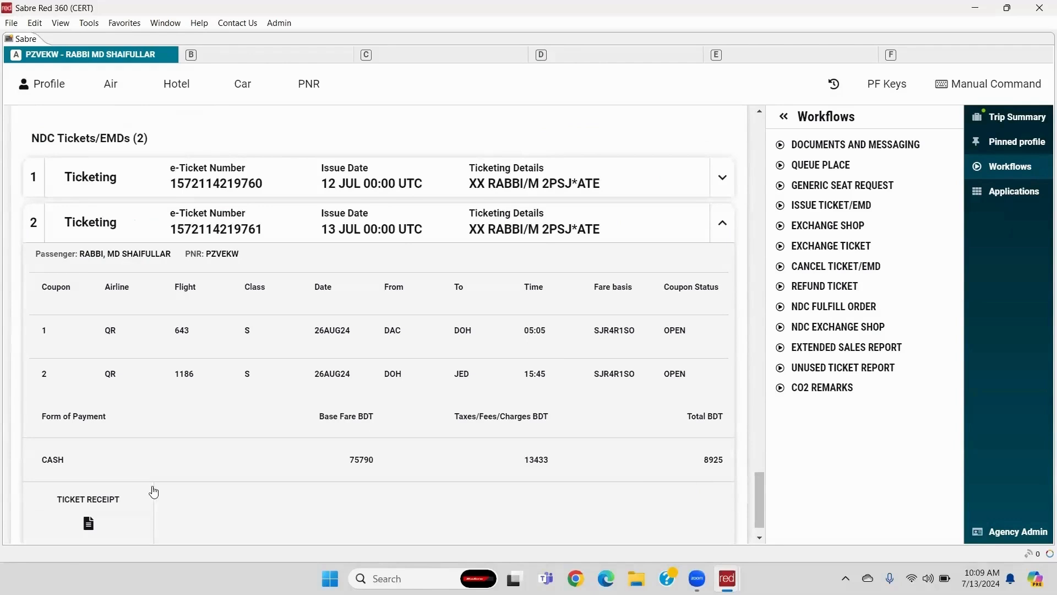
{"action": "left_click", "coordinate": [80, 511]}
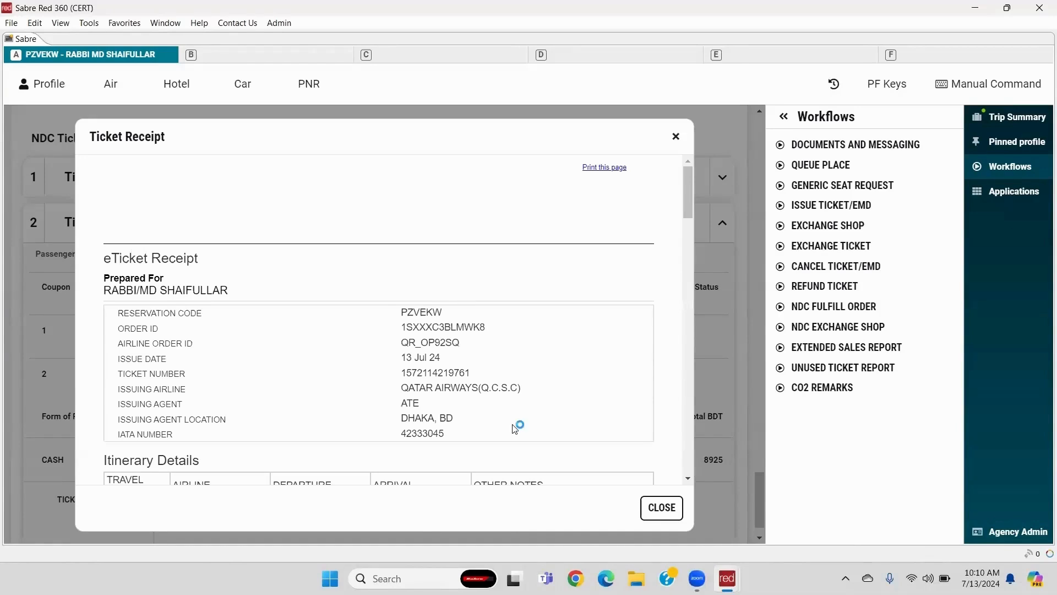
{"action": "left_click", "coordinate": [648, 516]}
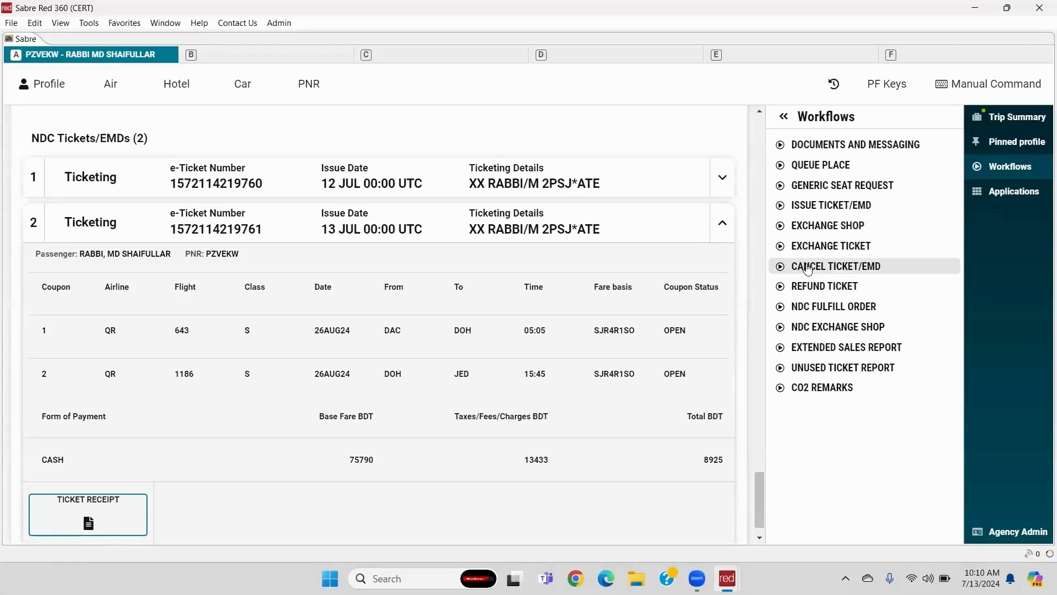
- Cancel and refund the 13 JUL ticket with a BDT 9900 penalty, then redisplay the tickets
{"action": "left_click", "coordinate": [841, 269]}
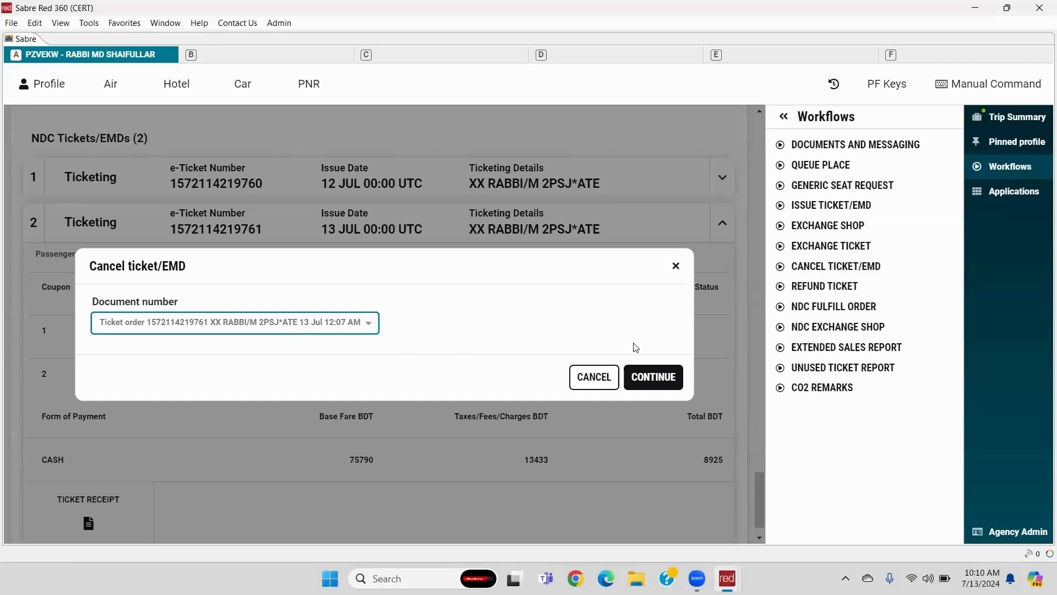
{"action": "left_click", "coordinate": [671, 386]}
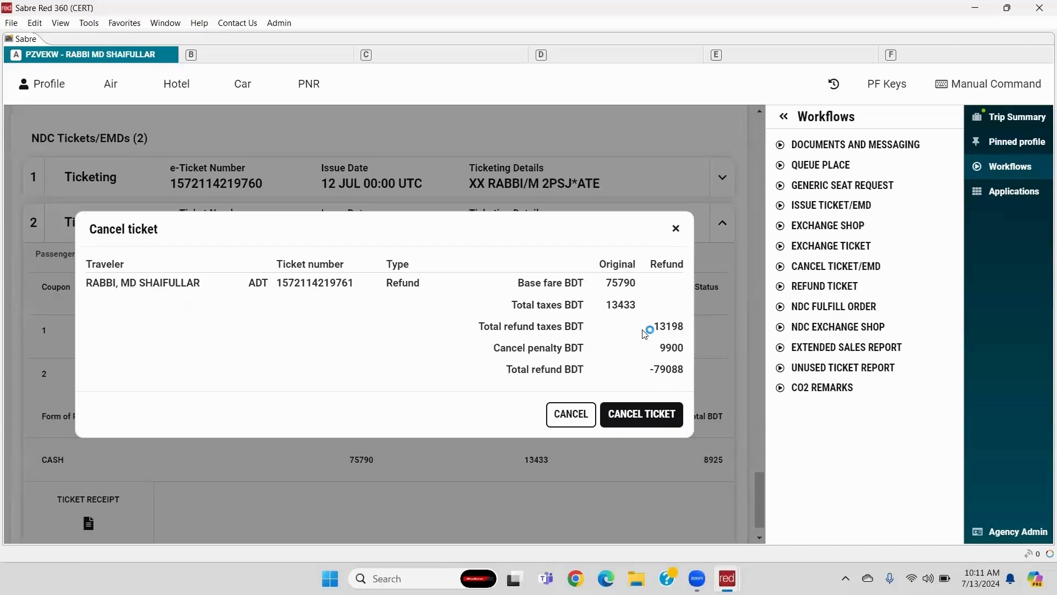
{"action": "left_click", "coordinate": [644, 422]}
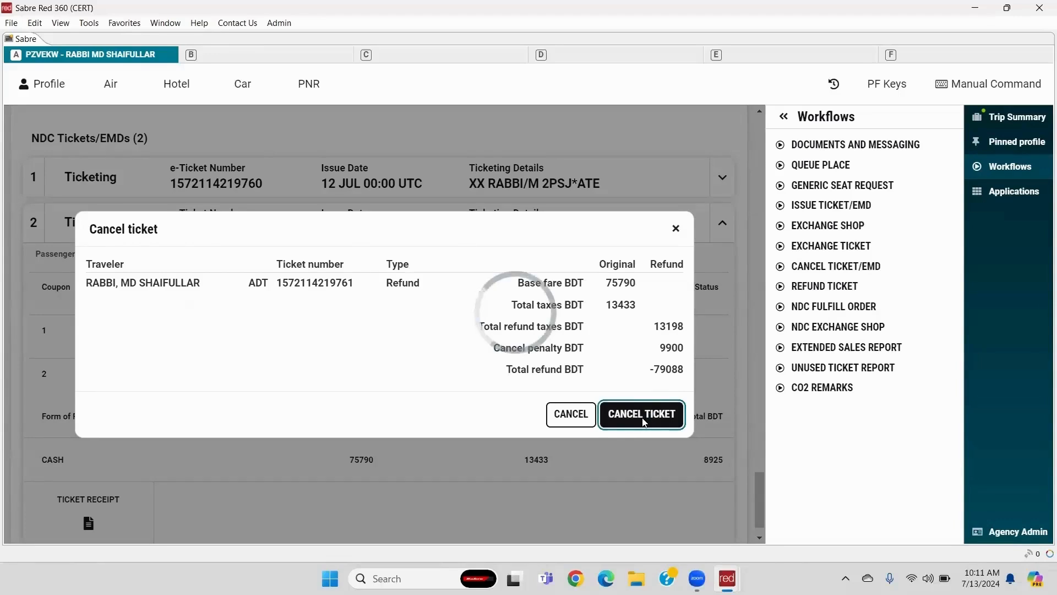
{"action": "left_click", "coordinate": [644, 422]}
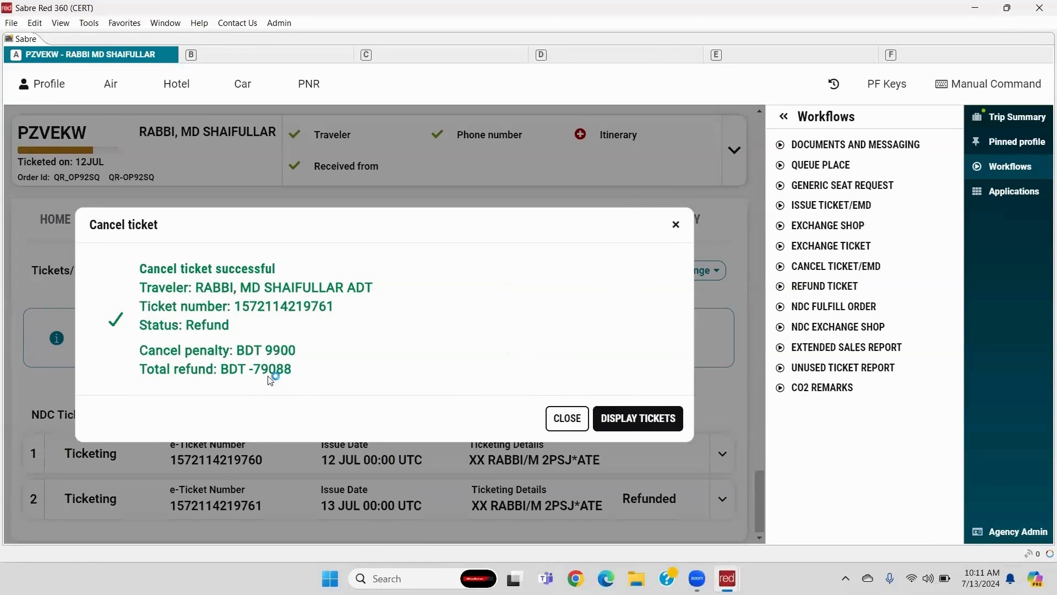
{"action": "left_click", "coordinate": [642, 427]}
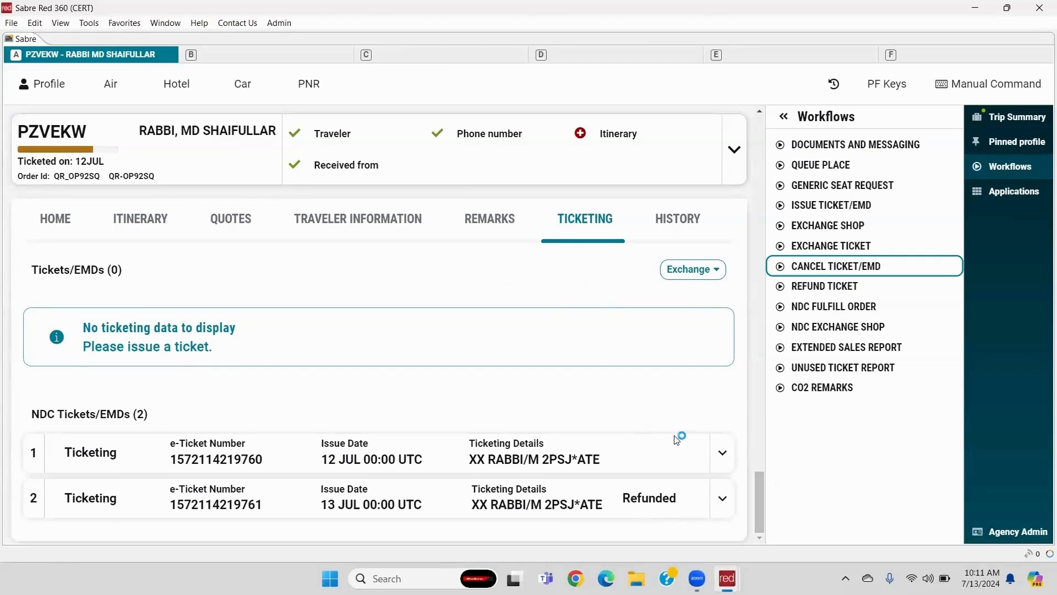
- Run DQB*¥NDC in Manual Command mode and highlight the 8925EX amount and the record locator
{"action": "left_click", "coordinate": [945, 84]}
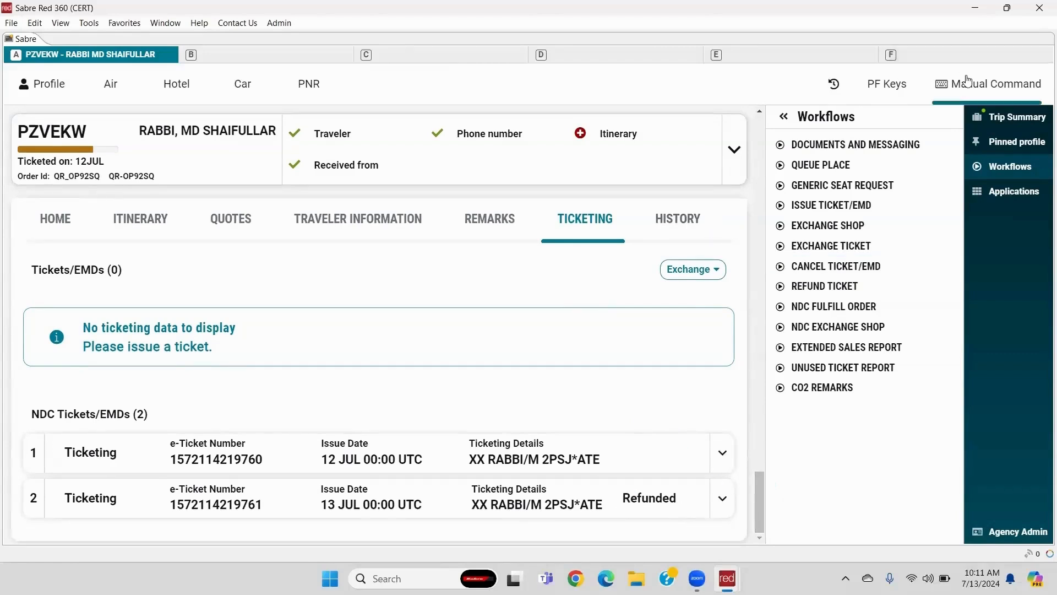
{"action": "left_click", "coordinate": [149, 91]}
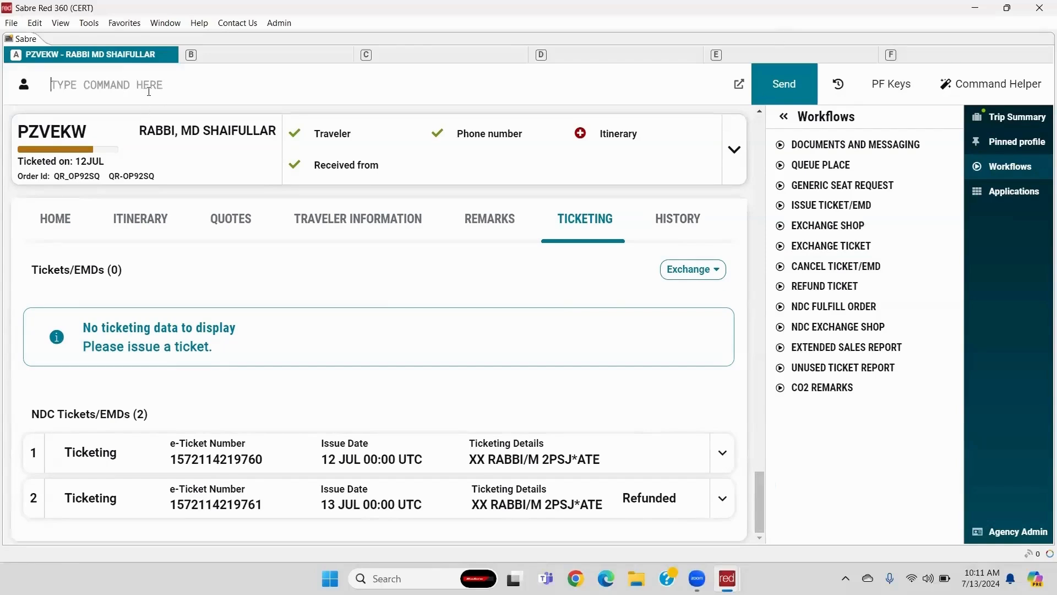
{"action": "type", "text": "DQB*¥"}
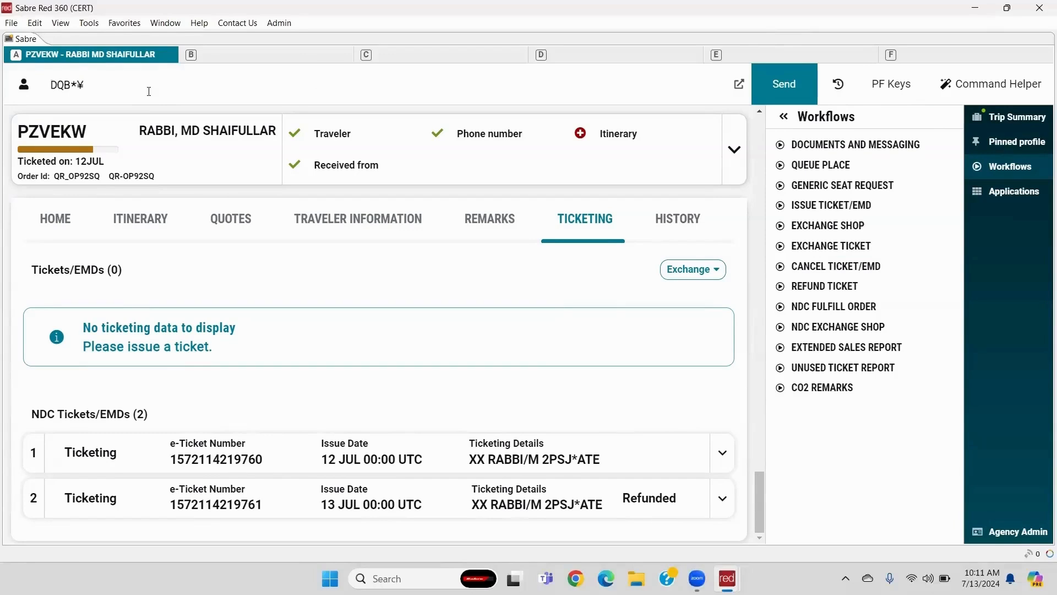
{"action": "type", "text": "NDC"}
{"action": "key", "text": "Return"}
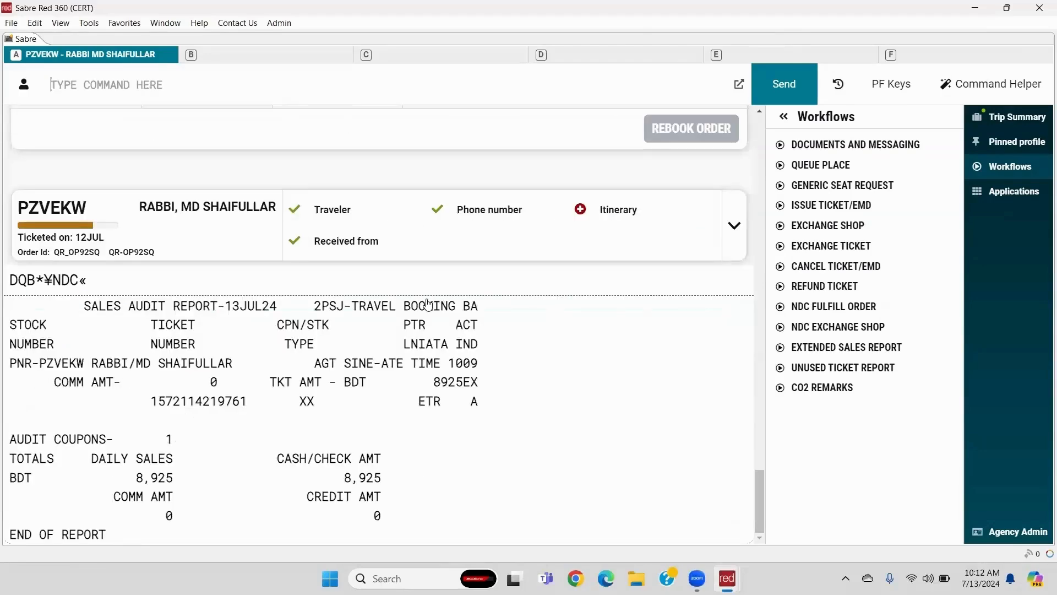
{"action": "left_click_drag", "start_coordinate": [493, 385], "coordinate": [409, 384]}
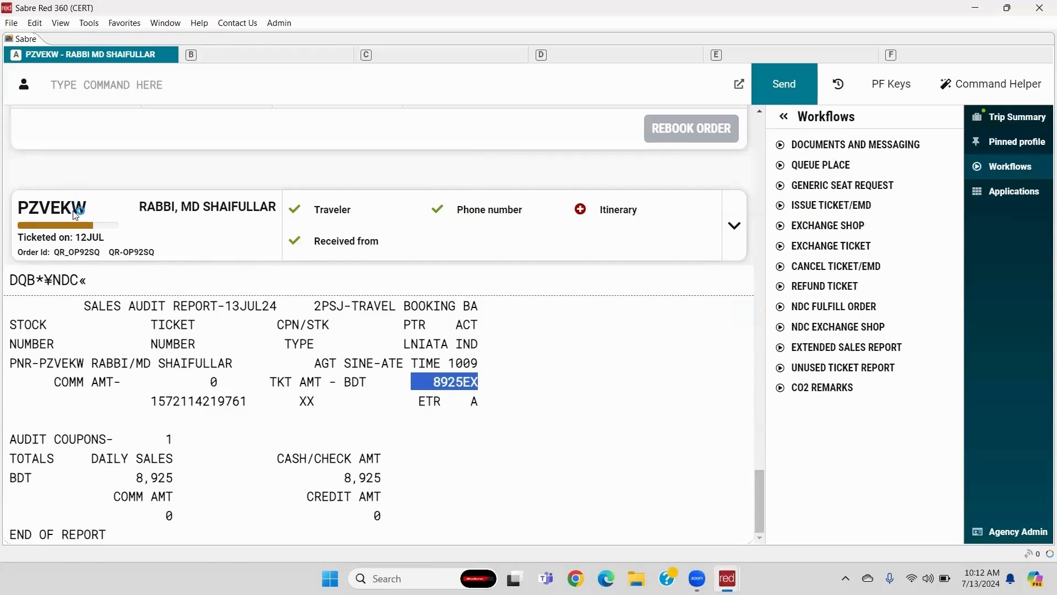
{"action": "double_click", "coordinate": [57, 217]}
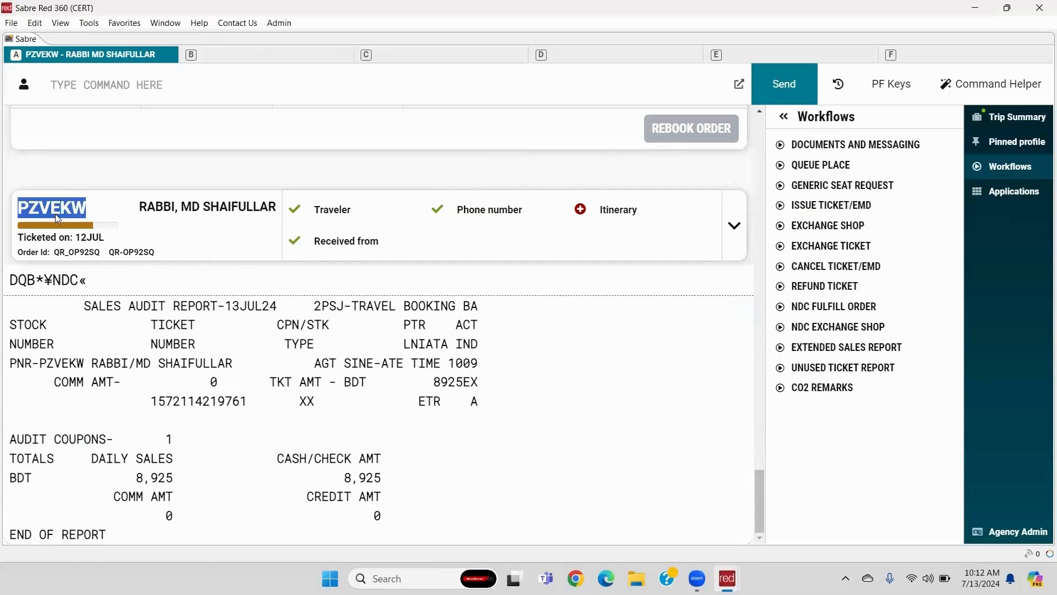
- Show the trip summary with both tickets, then open the PNR's now-empty itinerary
{"action": "left_click", "coordinate": [987, 127]}
{"action": "left_click", "coordinate": [809, 147]}
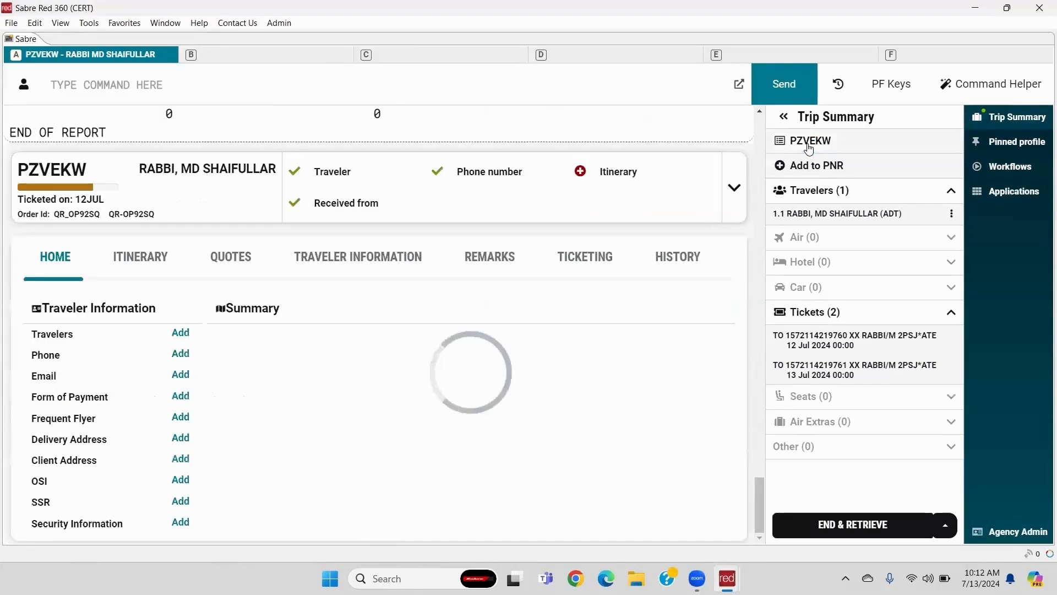
{"action": "left_click", "coordinate": [142, 265]}
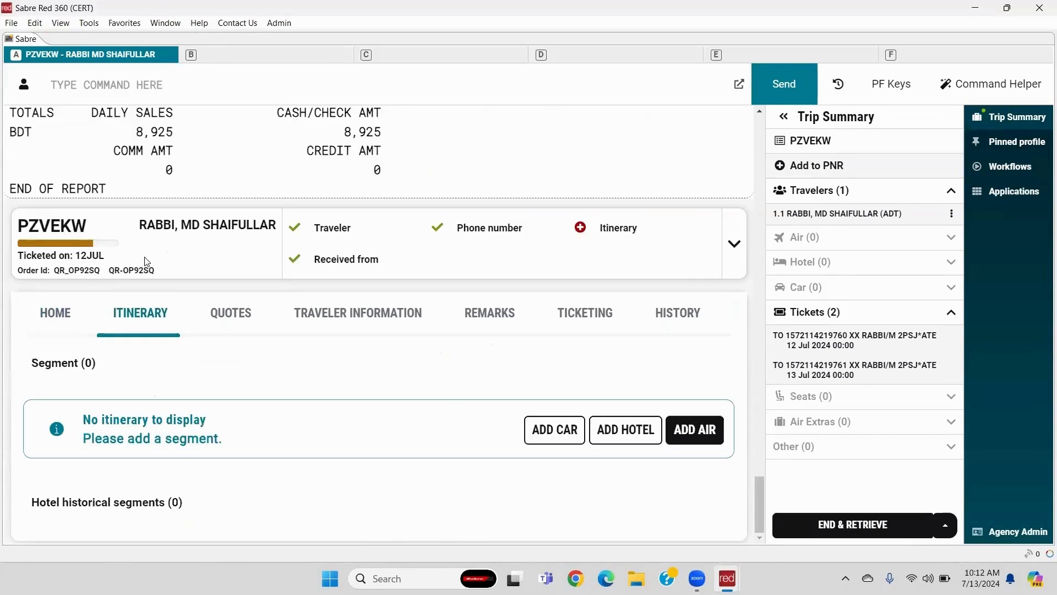